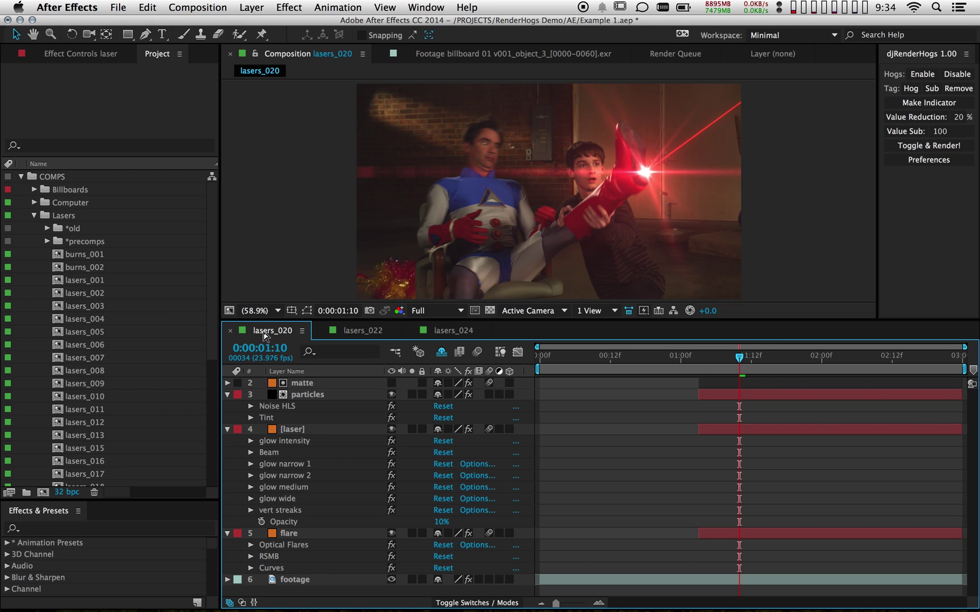
# Advance lasers_020 two frames to 0:00:01:12 and select the particles layer in djRenderHogs
pyautogui.press('pagedown')
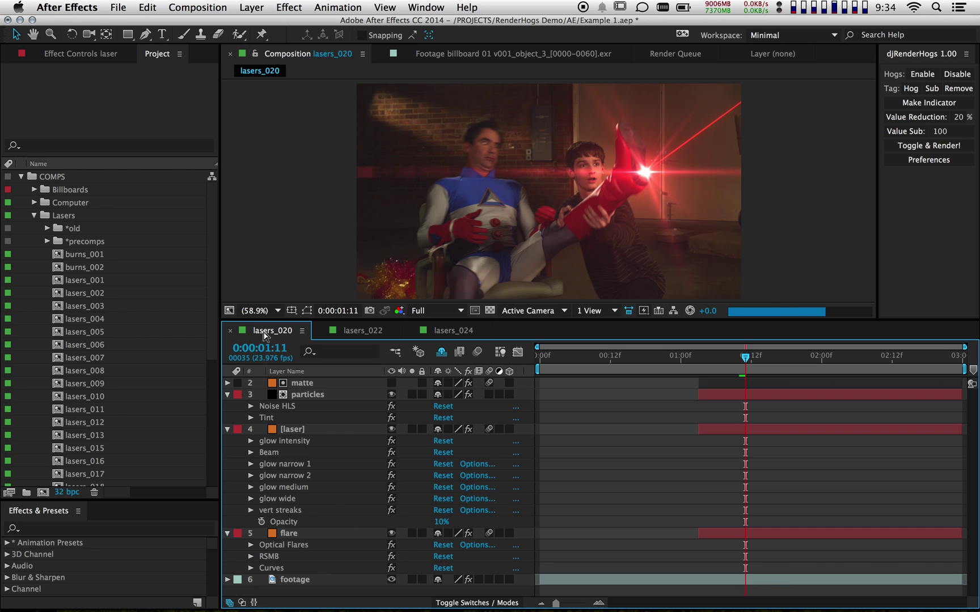
pyautogui.press('pagedown')
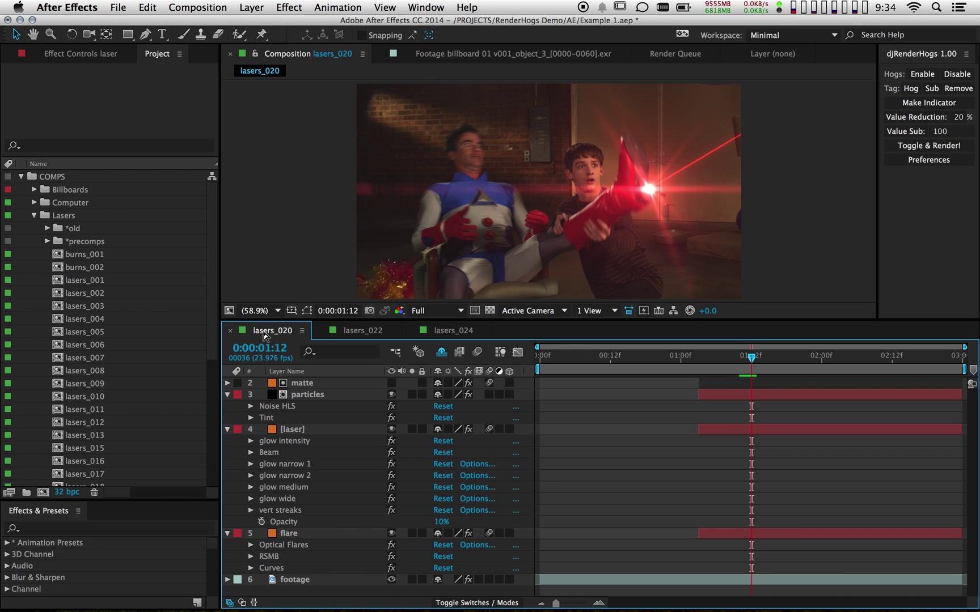
pyautogui.click(915, 223)
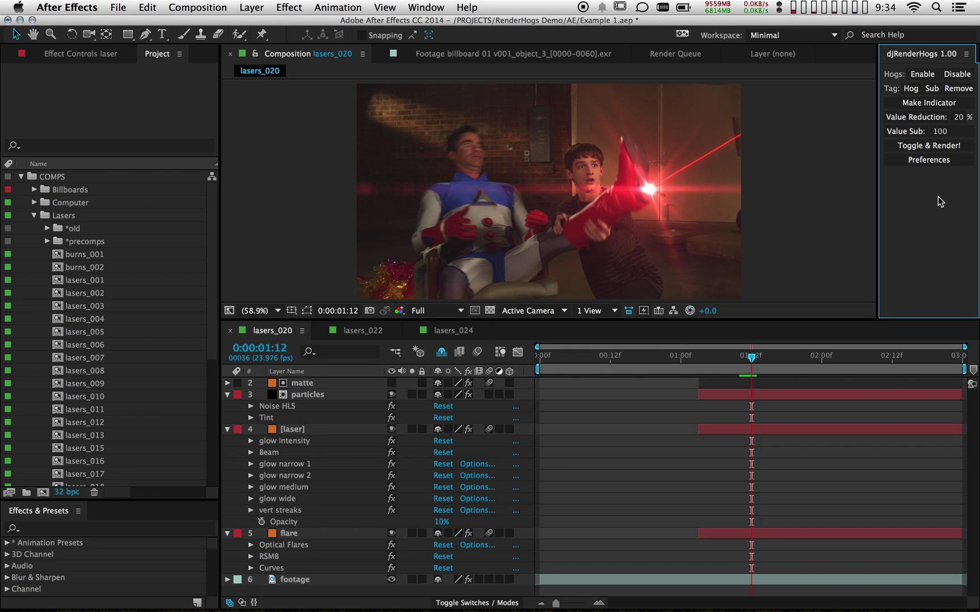
pyautogui.click(320, 398)
# Tag the particles and flare layers as (oo) render hogs
pyautogui.click(914, 91)
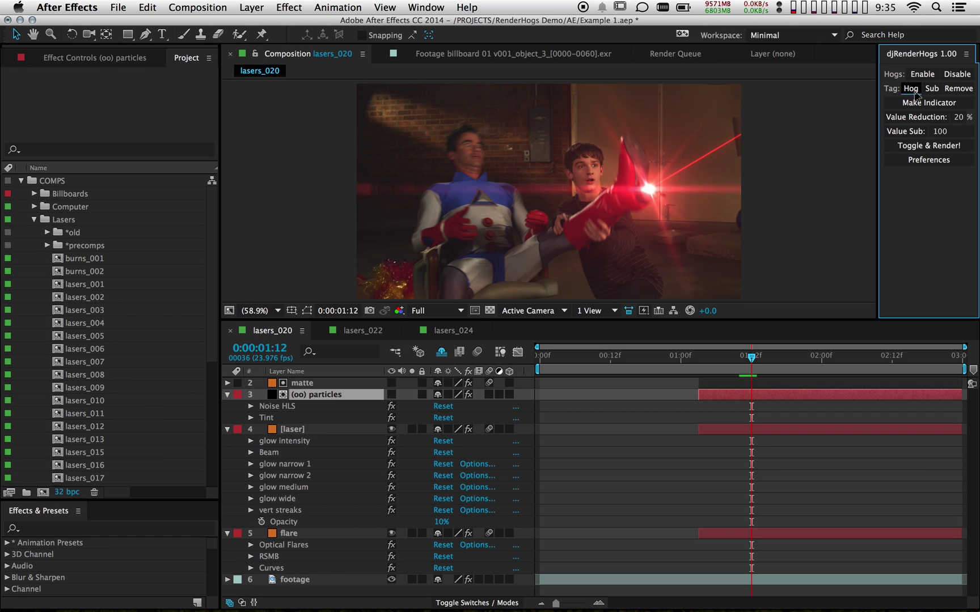
pyautogui.click(297, 533)
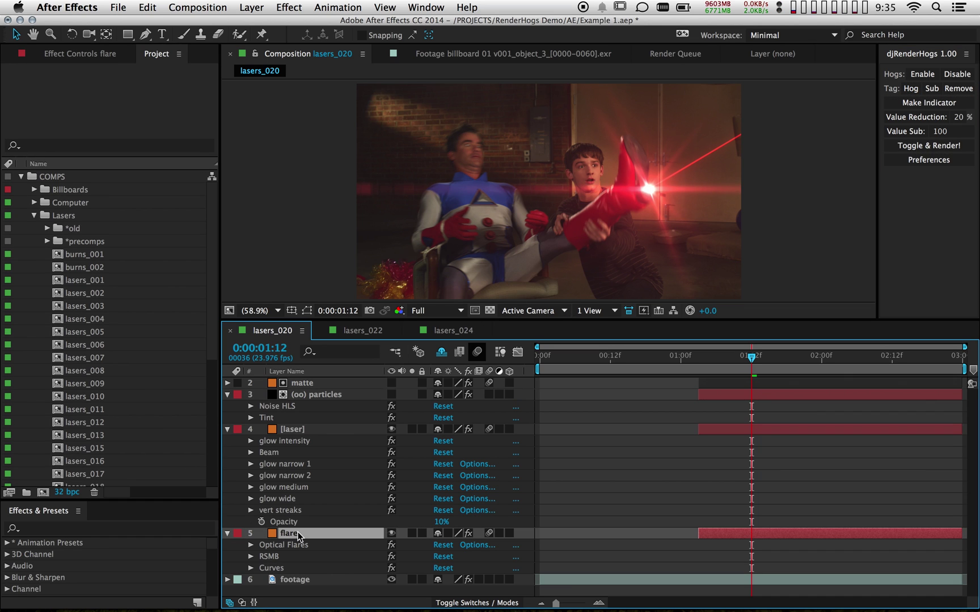
pyautogui.click(910, 89)
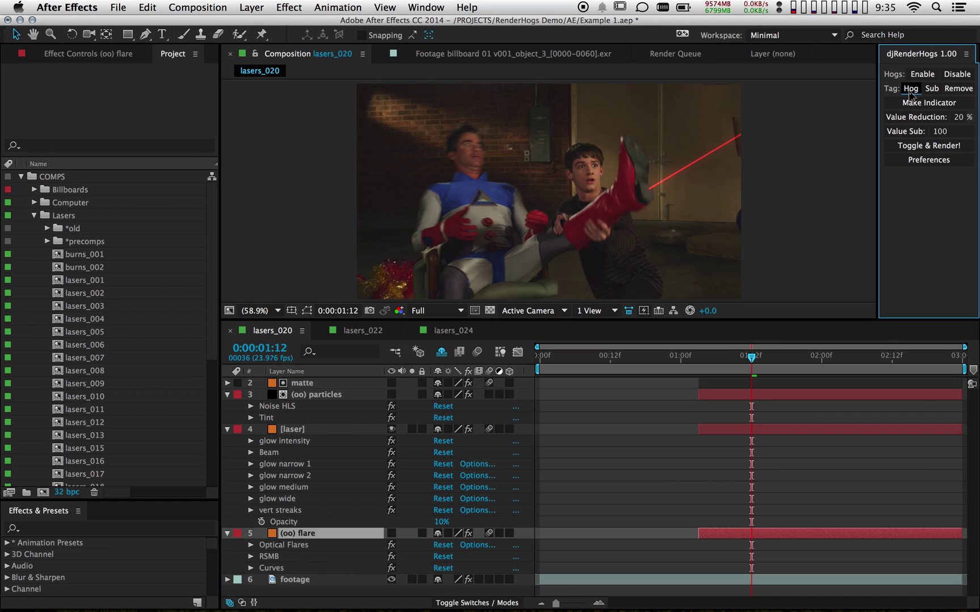
# Tag the laser's glow narrow 1 through vert streaks effects as hogs, then select its Opacity
pyautogui.click(283, 464)
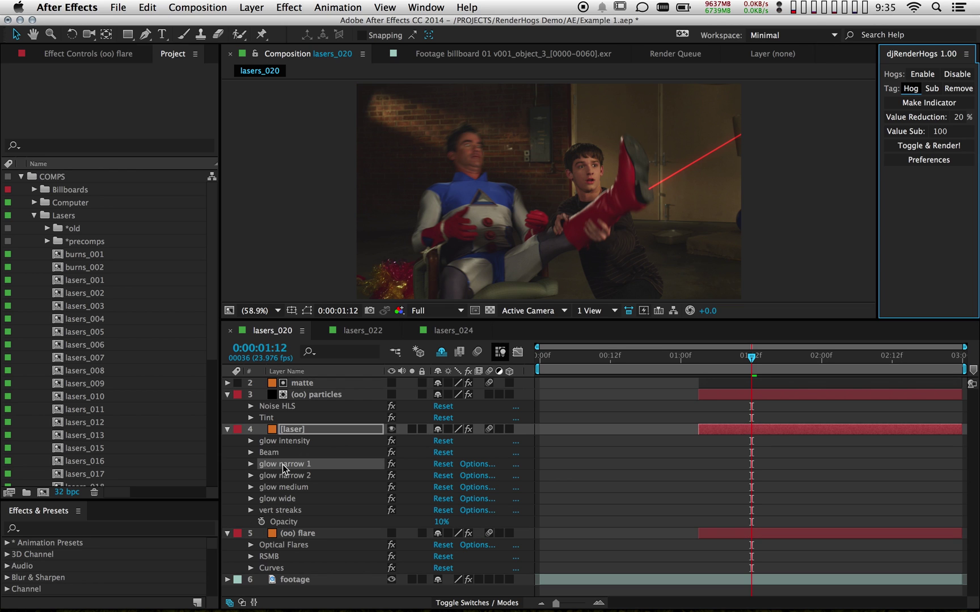
pyautogui.keyDown('shift'); pyautogui.click(276, 510); pyautogui.keyUp('shift')
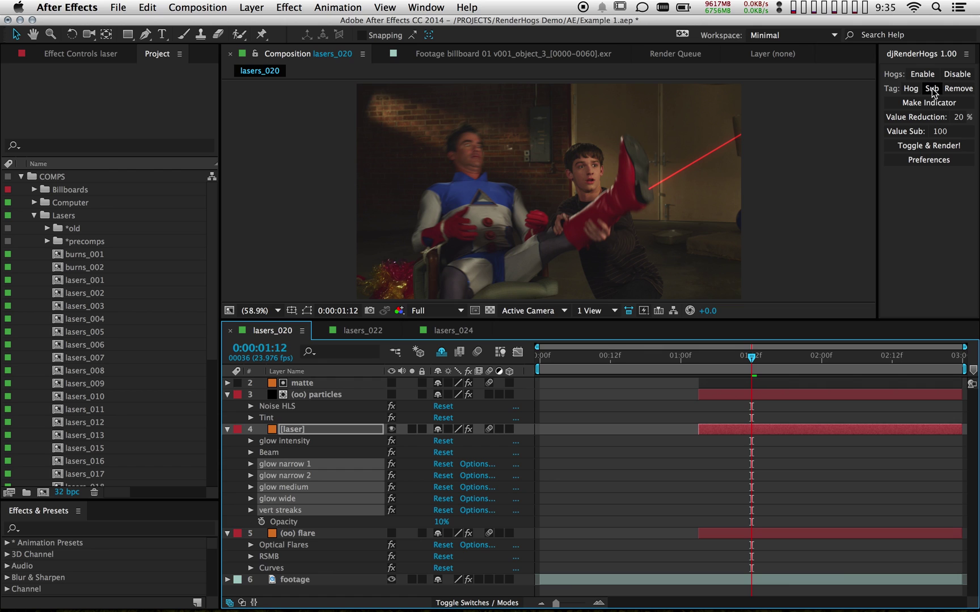
pyautogui.click(912, 90)
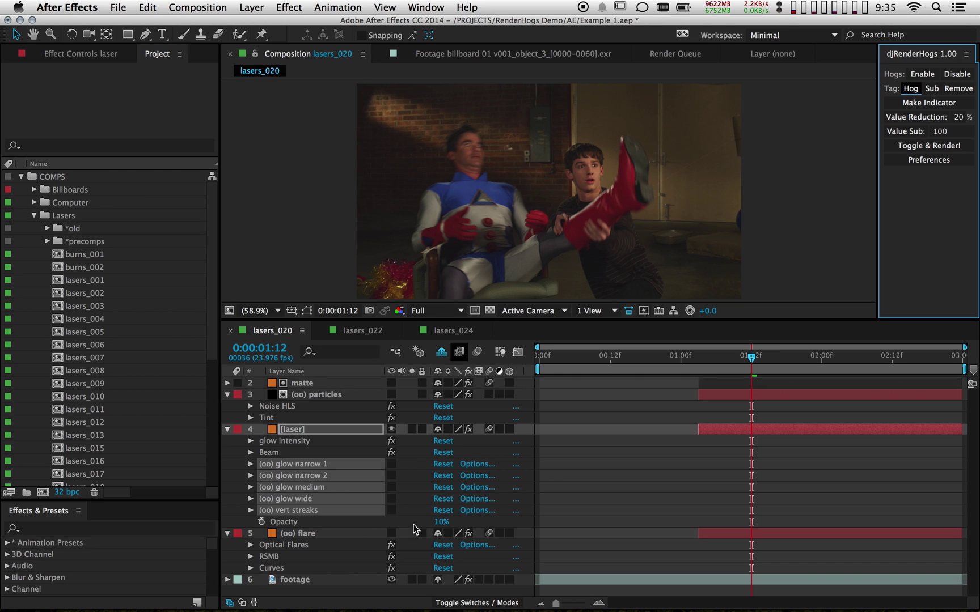
pyautogui.click(290, 525)
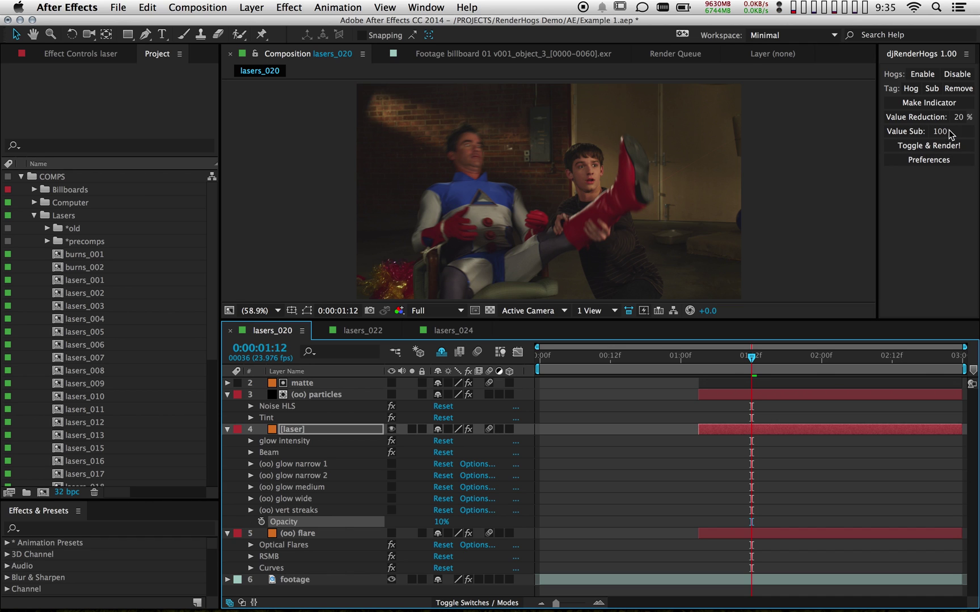
# Apply a Value Sub of 100 to laser Opacity and enlarge its expression field to read it
pyautogui.click(930, 135)
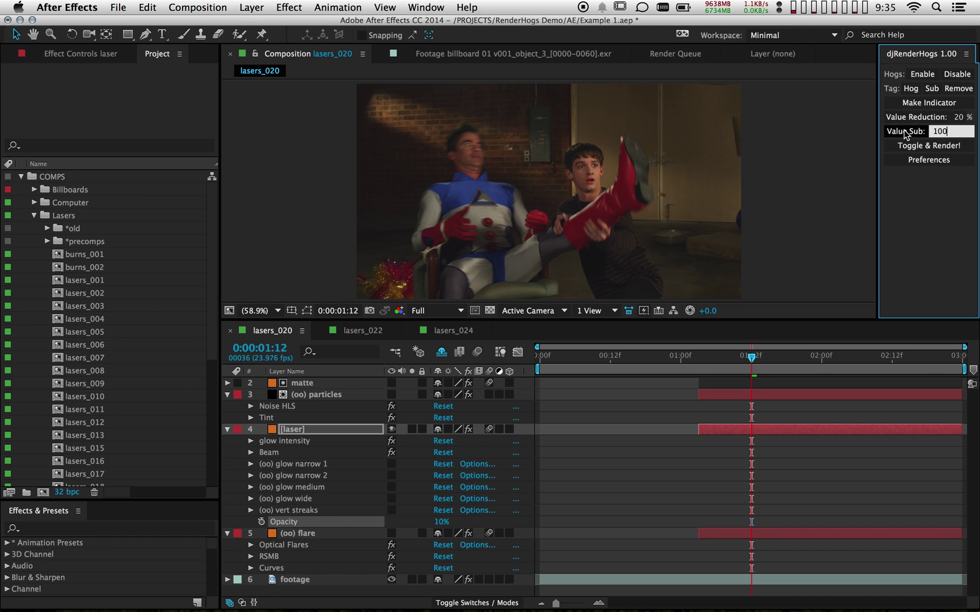
pyautogui.click(905, 131)
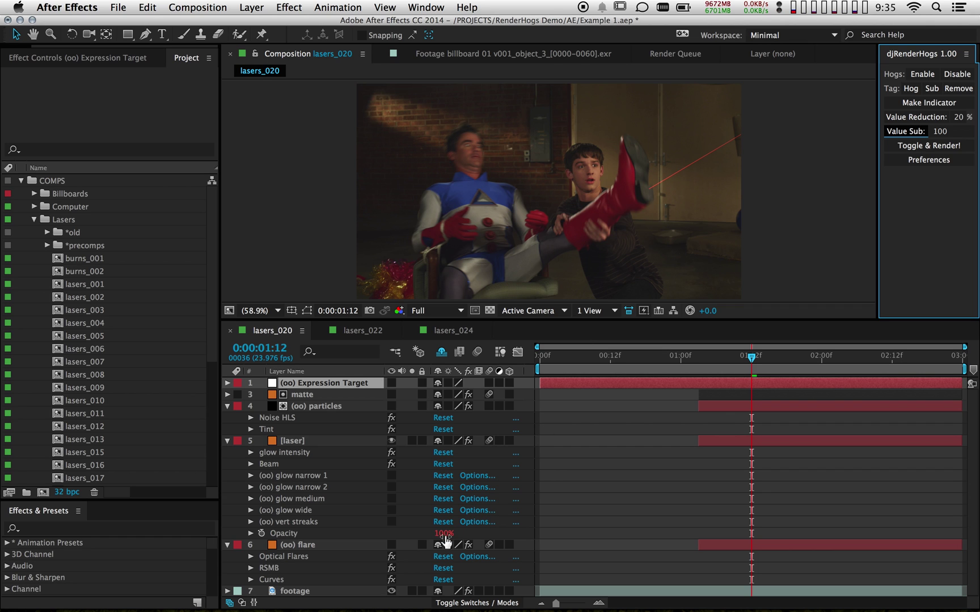
pyautogui.click(250, 533)
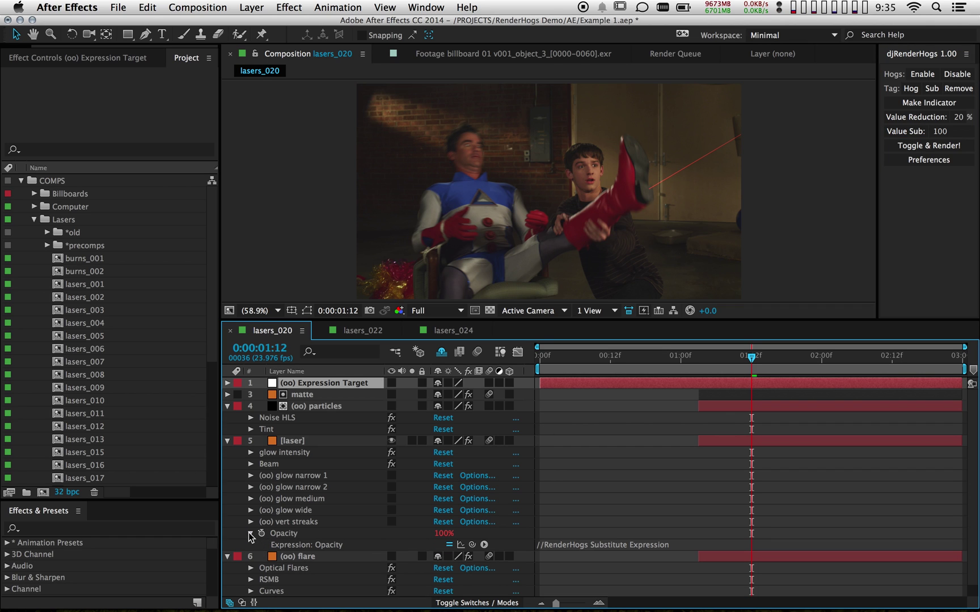
pyautogui.moveTo(585, 548); pyautogui.dragTo(587, 568)
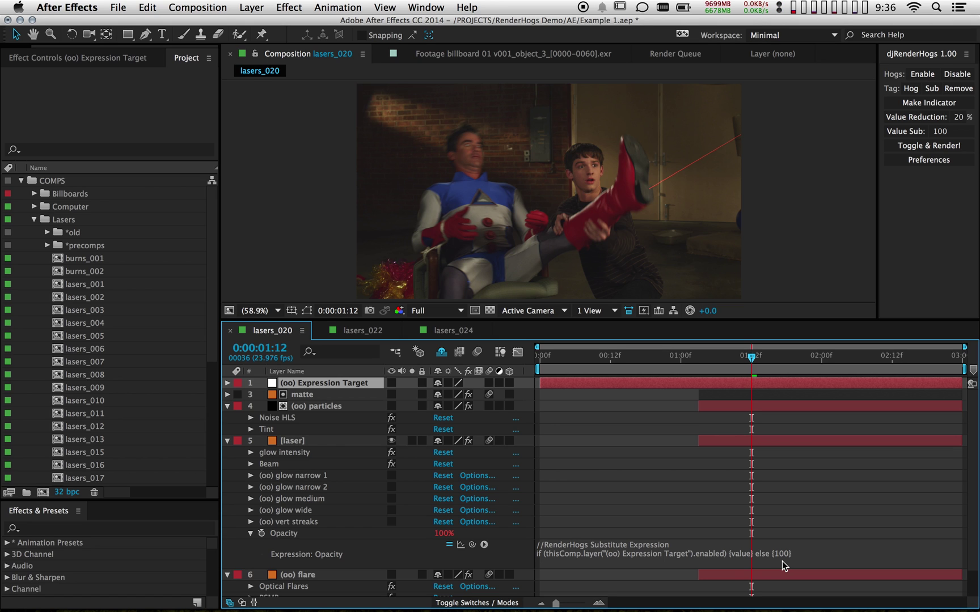
pyautogui.click(441, 353)
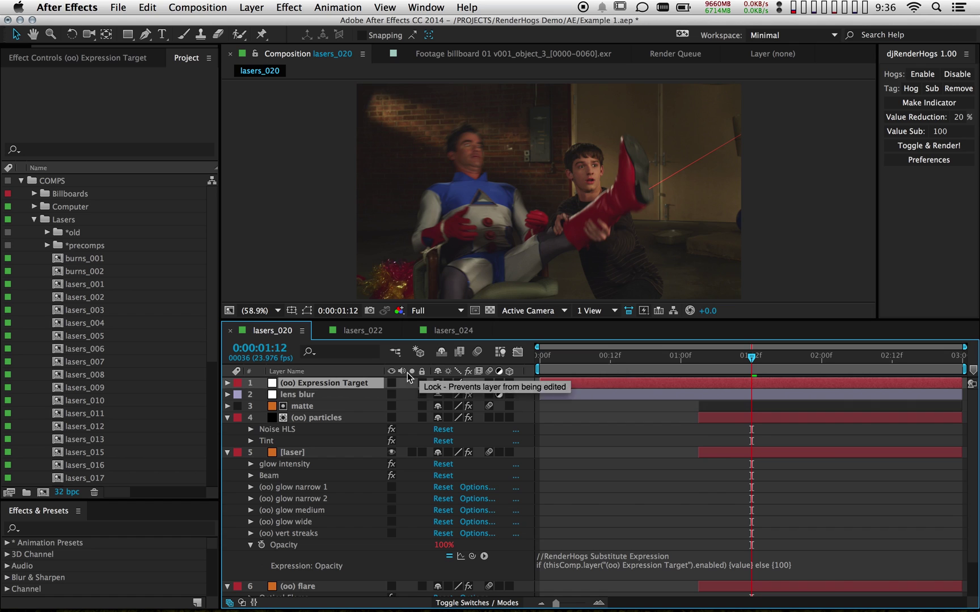
# Make the lens blur layer visible and tag its Camera Lens Blur effect as a render hog
pyautogui.click(339, 396)
pyautogui.click(391, 394)
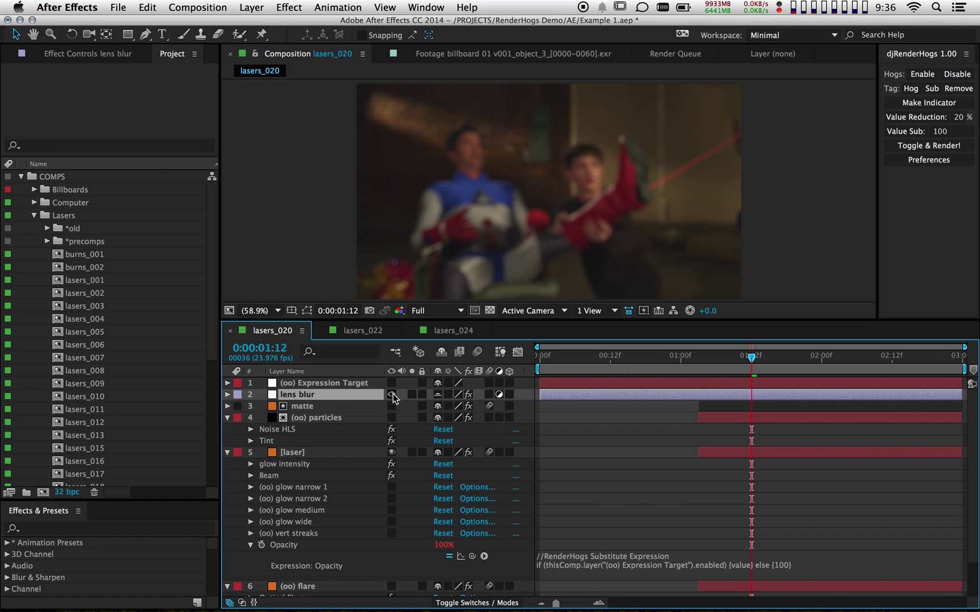
pyautogui.click(61, 56)
pyautogui.click(53, 84)
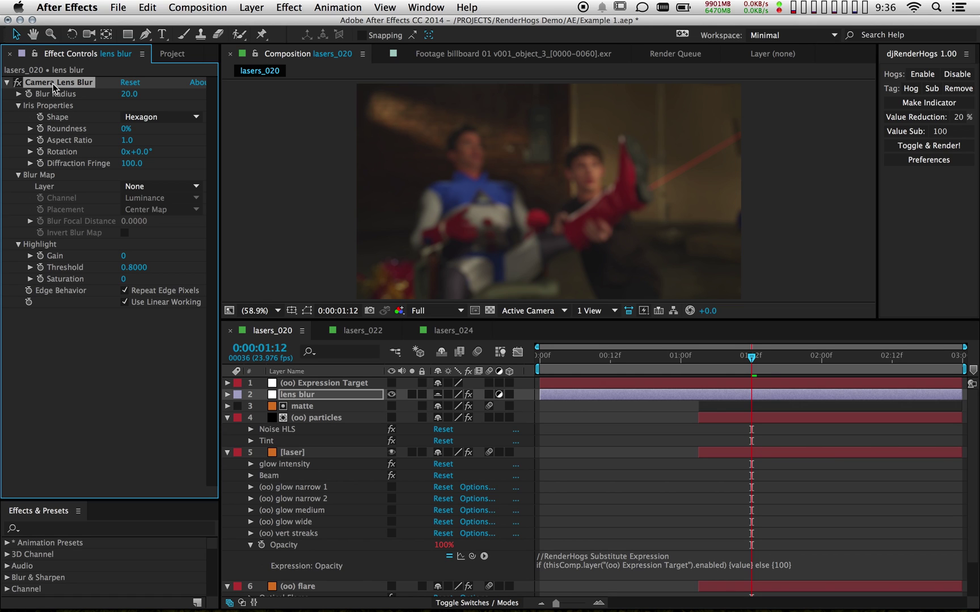
pyautogui.click(911, 89)
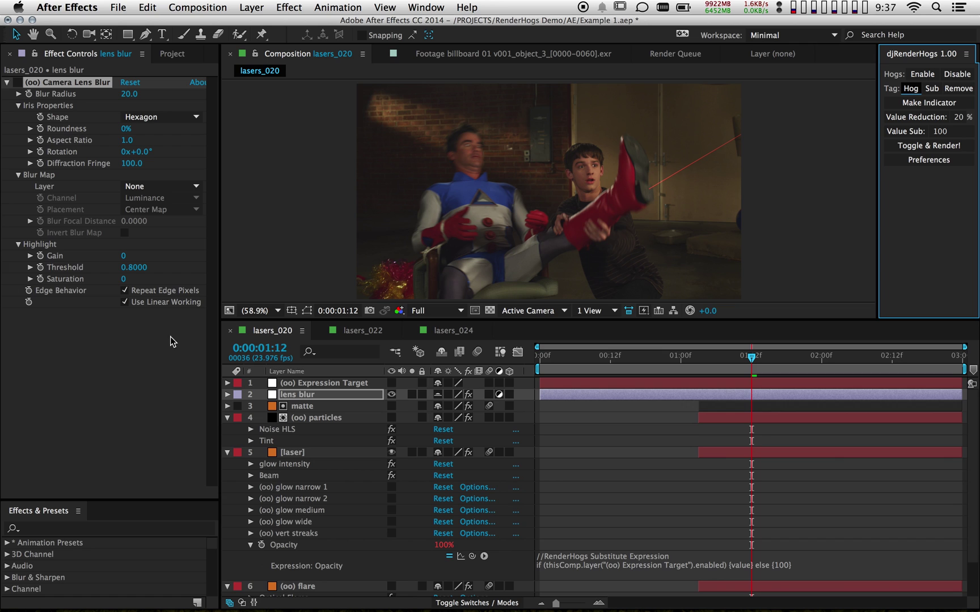
# Add Fast Blur at blurriness 20 as the (--) substitute, then toggle all hogs on and off
pyautogui.click(44, 530)
pyautogui.write('fast')
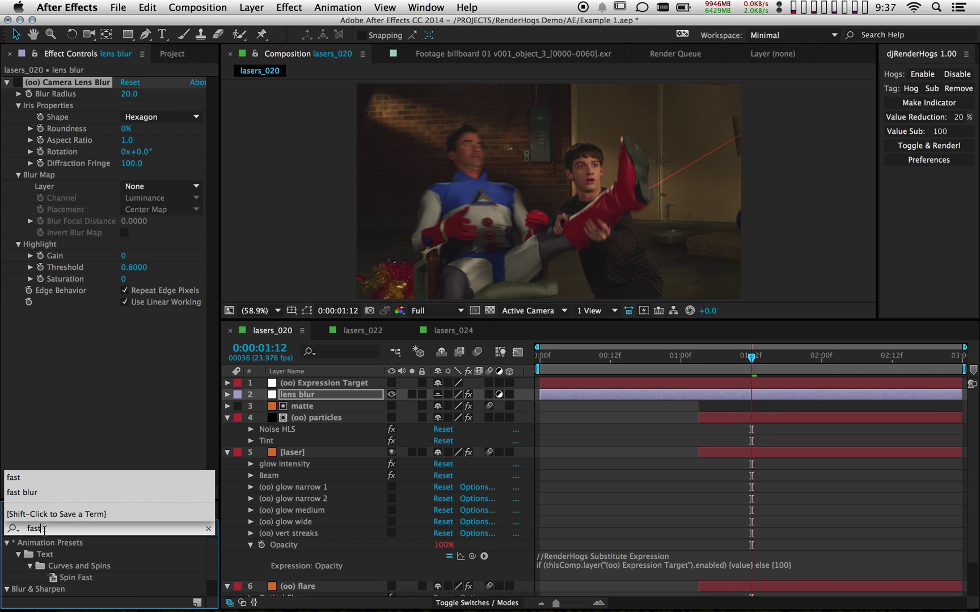
pyautogui.write(' blur')
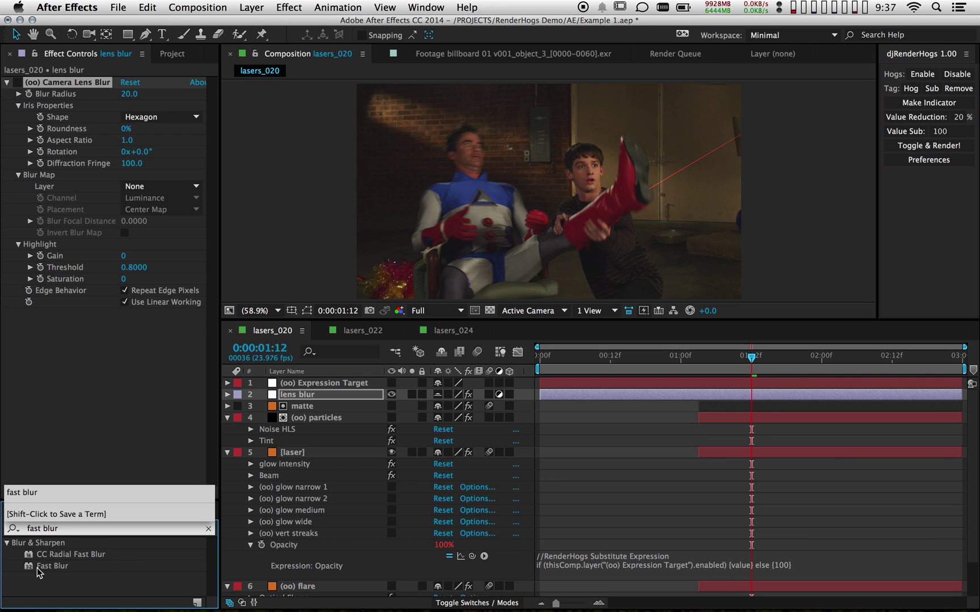
pyautogui.moveTo(40, 566); pyautogui.dragTo(103, 403)
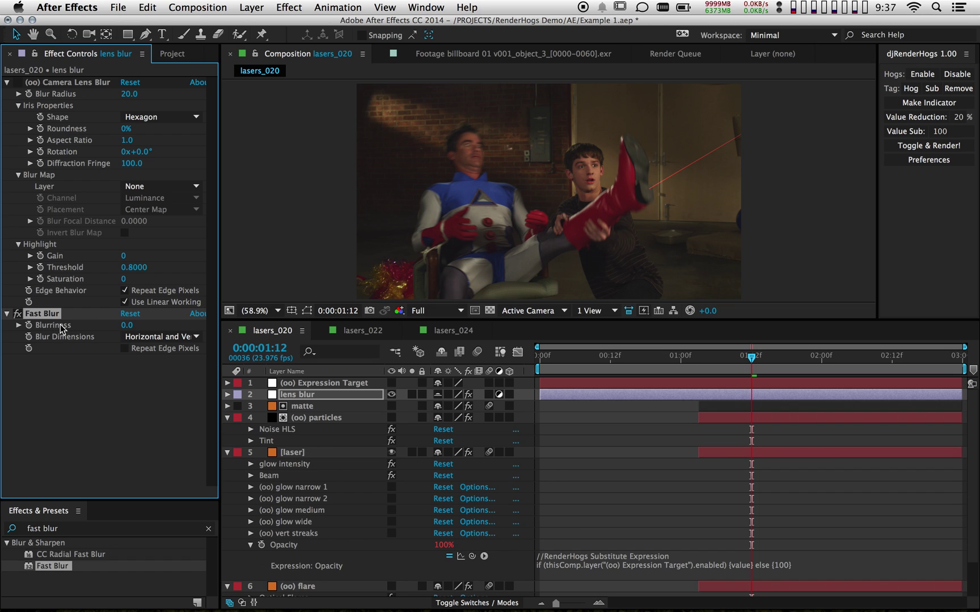
pyautogui.click(129, 326)
pyautogui.write('20')
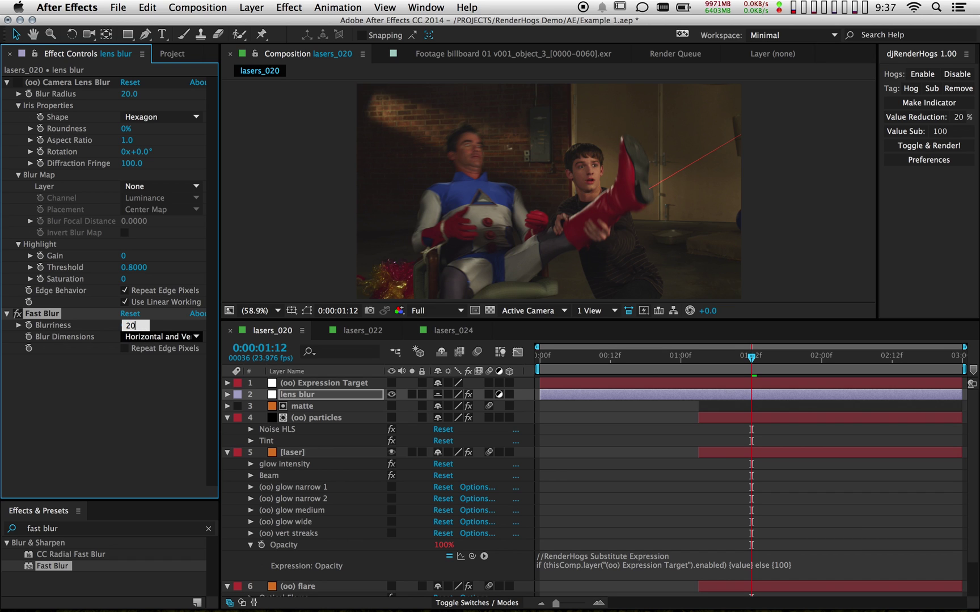
pyautogui.press('Return')
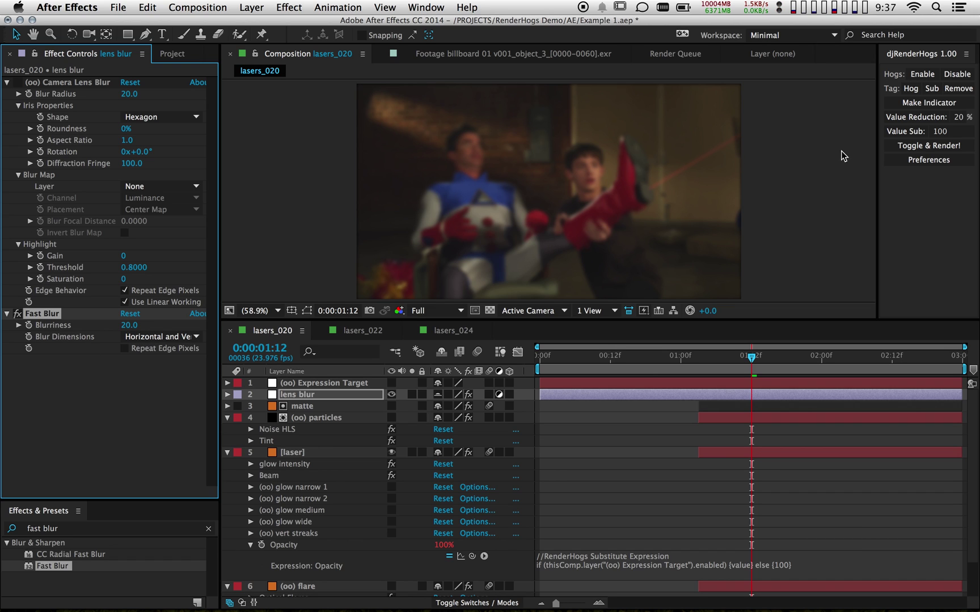
pyautogui.click(931, 90)
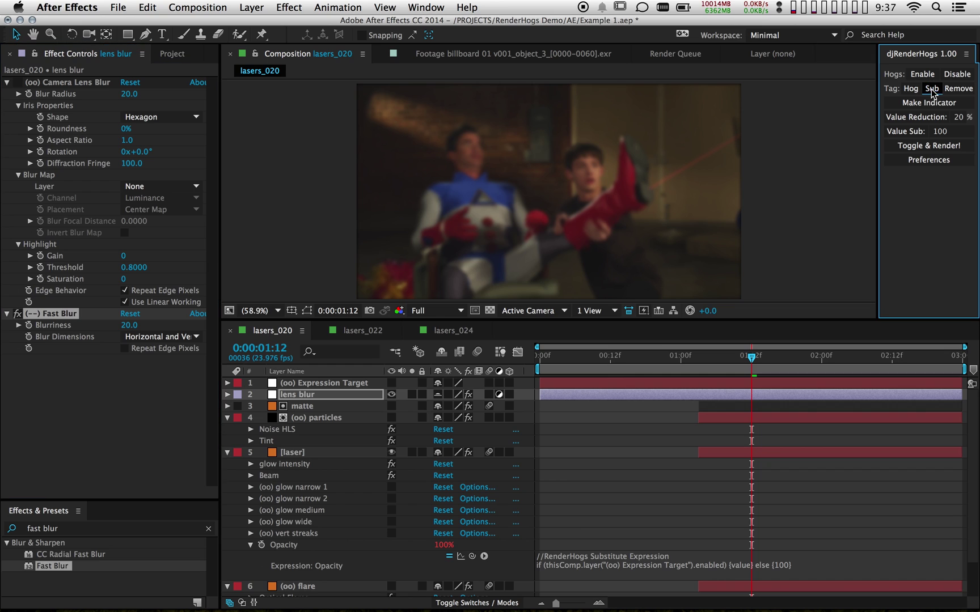
pyautogui.click(921, 74)
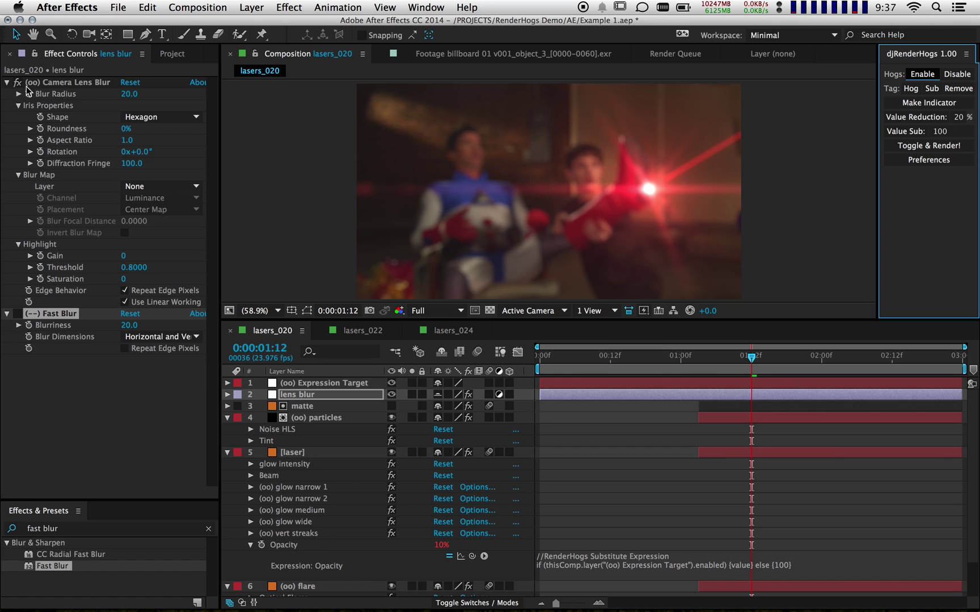
pyautogui.click(957, 75)
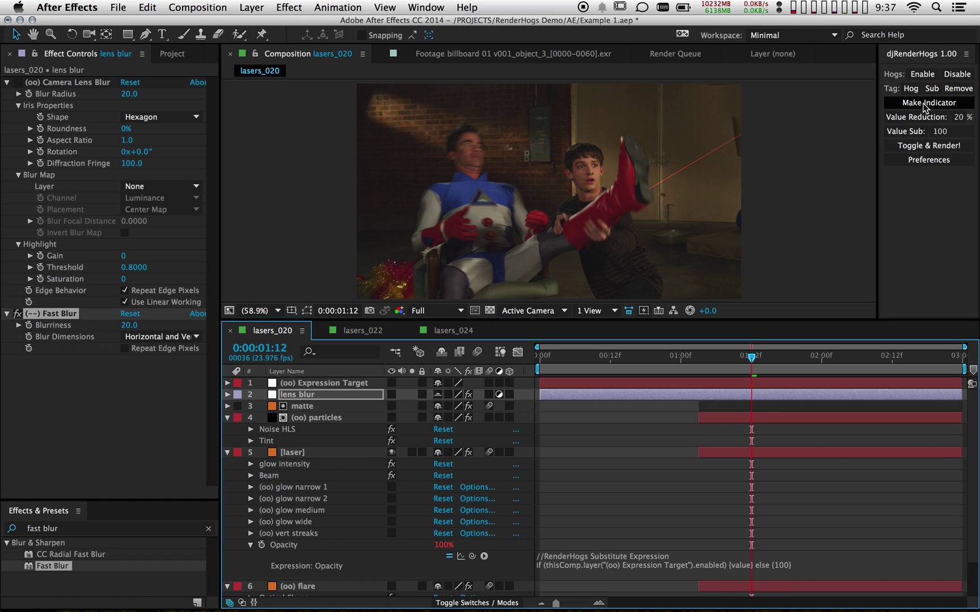
# Add a (--) Indicator layer to lasers_020 with Make Indicator
pyautogui.click(895, 108)
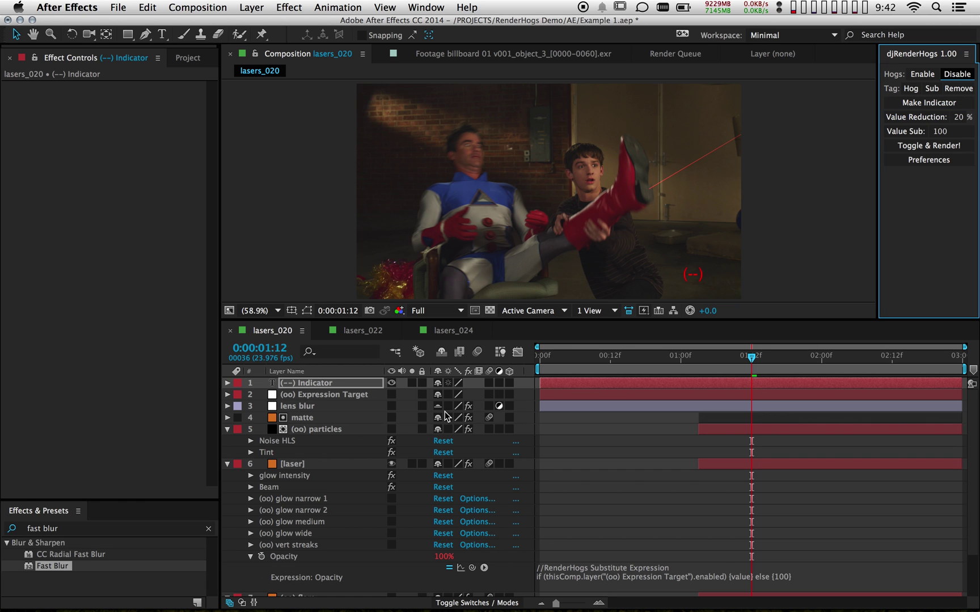
# Toggle render hogs on and off while switching among the lasers_020, 022 and 024 comps
pyautogui.click(352, 332)
pyautogui.click(440, 333)
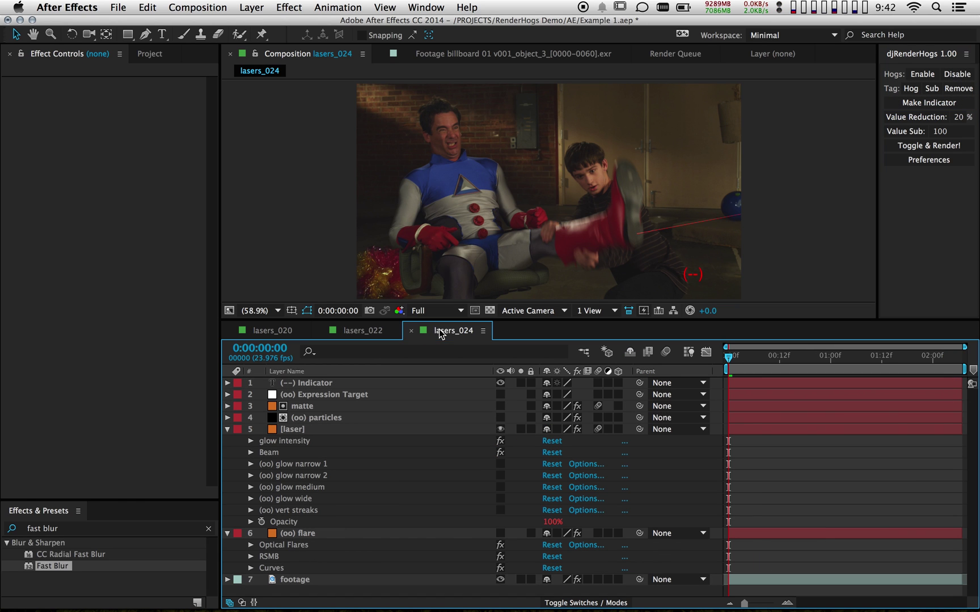
pyautogui.click(918, 77)
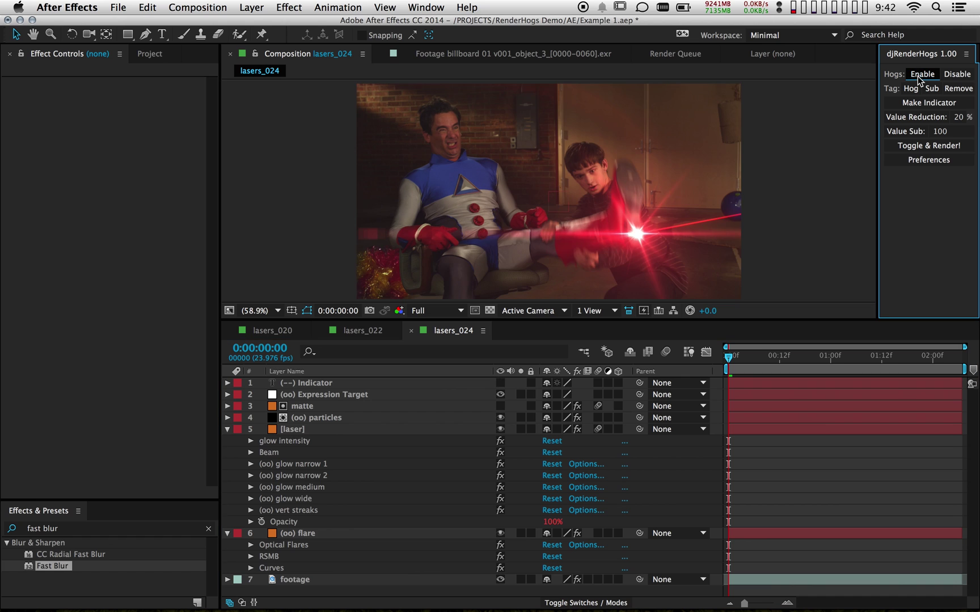
pyautogui.click(355, 333)
pyautogui.click(278, 333)
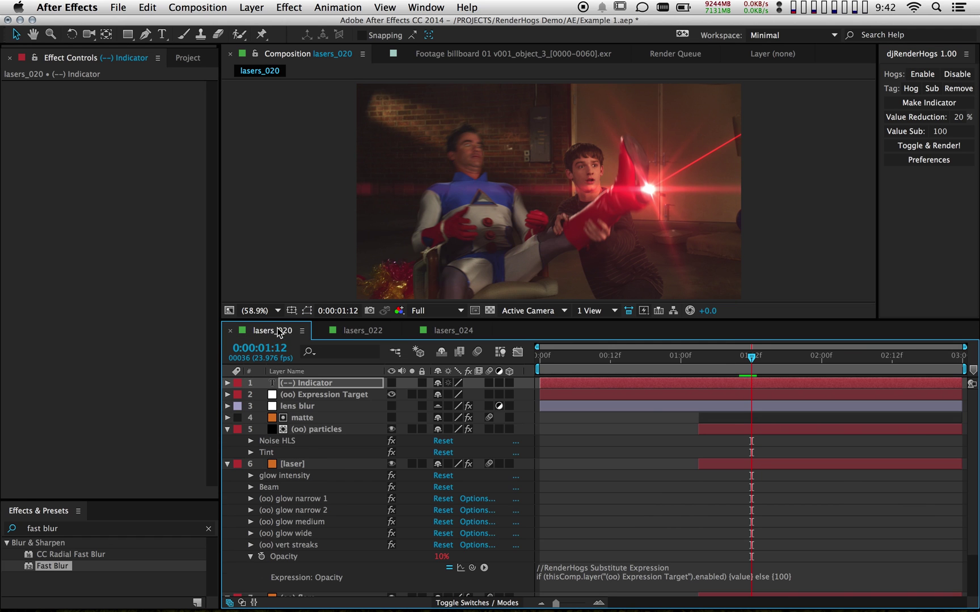
pyautogui.click(363, 334)
pyautogui.click(453, 333)
pyautogui.click(957, 73)
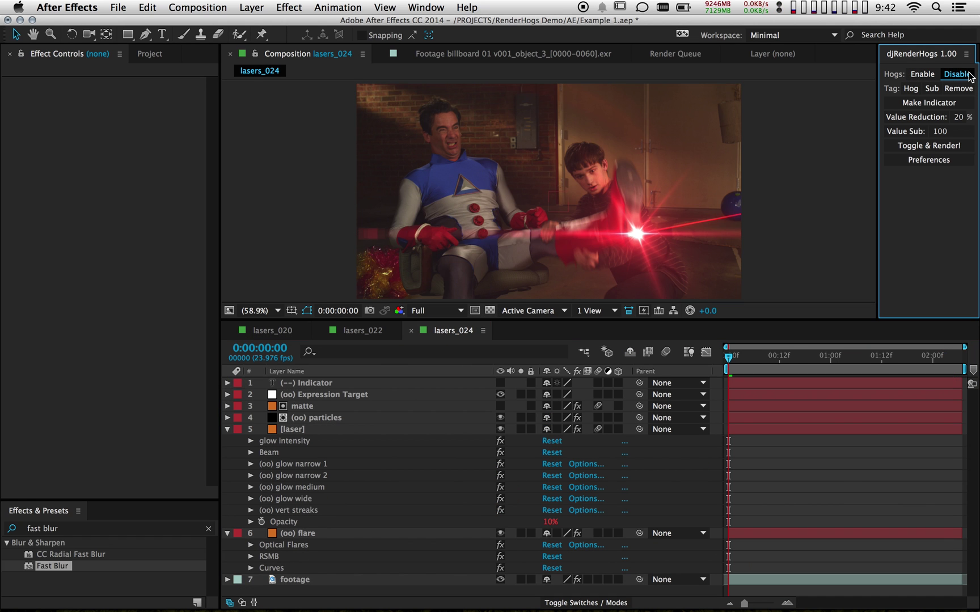
pyautogui.click(347, 332)
pyautogui.click(267, 332)
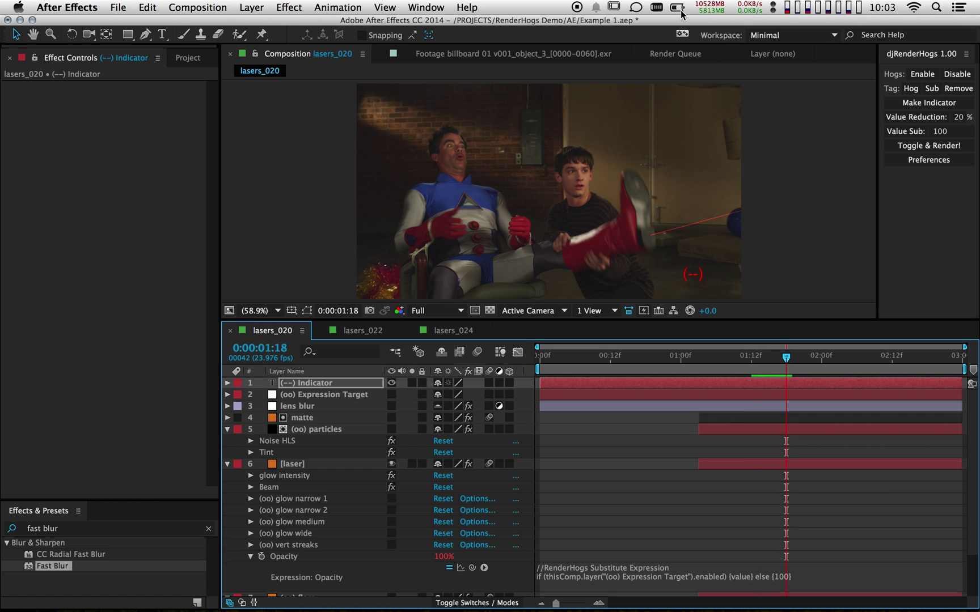
pyautogui.click(951, 77)
pyautogui.click(927, 75)
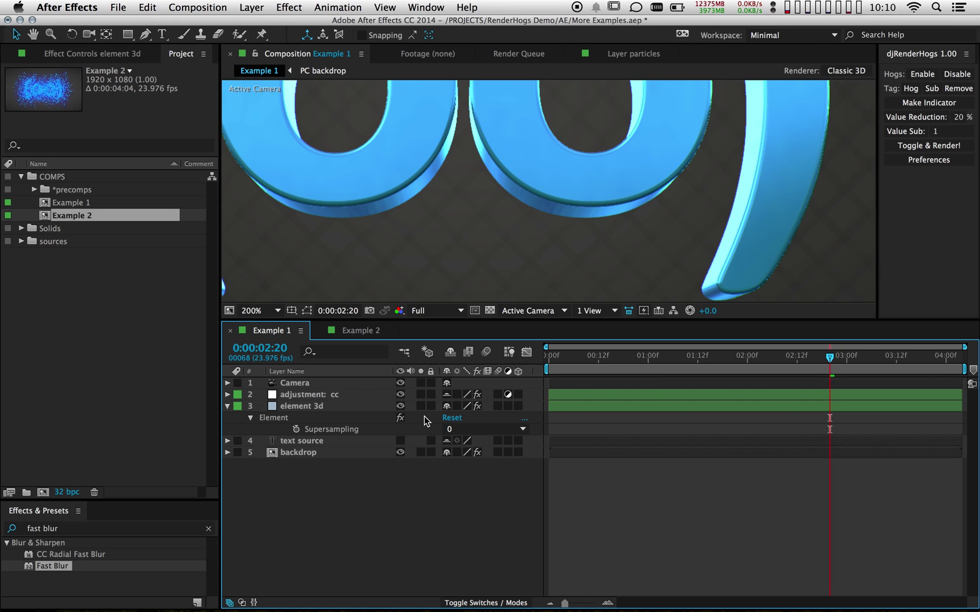
# Set element 3d's Supersampling to 8
pyautogui.click(339, 429)
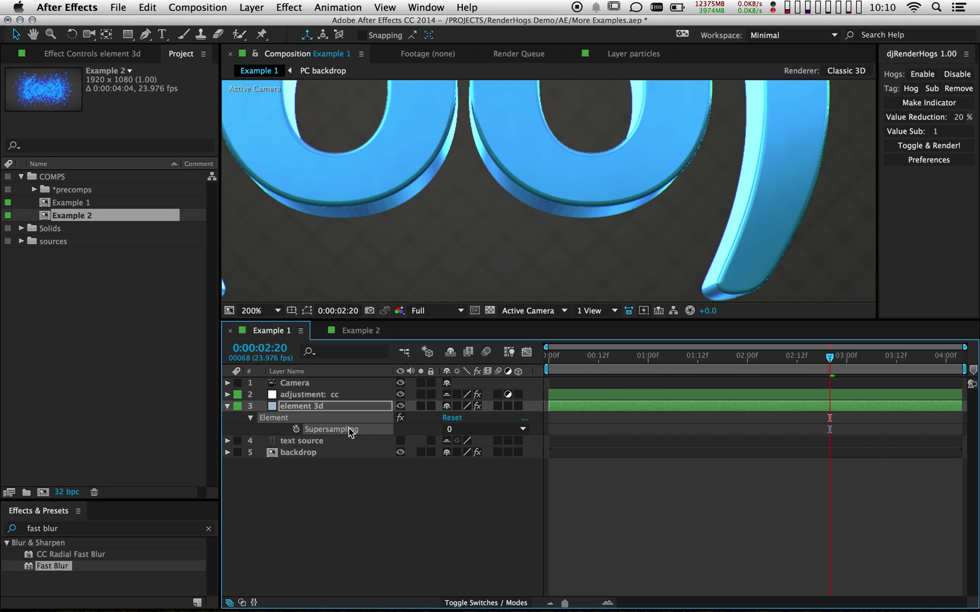
pyautogui.click(464, 430)
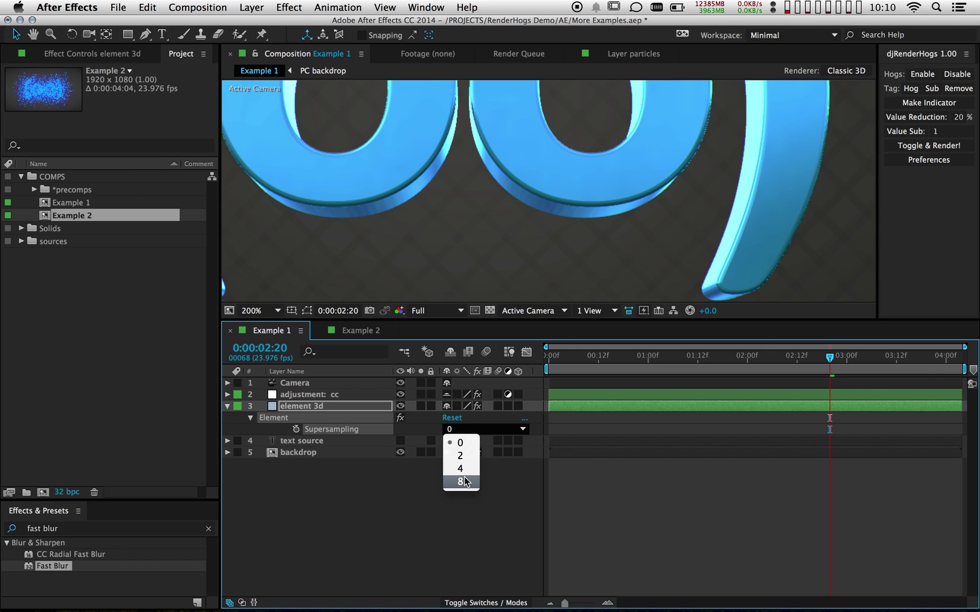
pyautogui.click(465, 481)
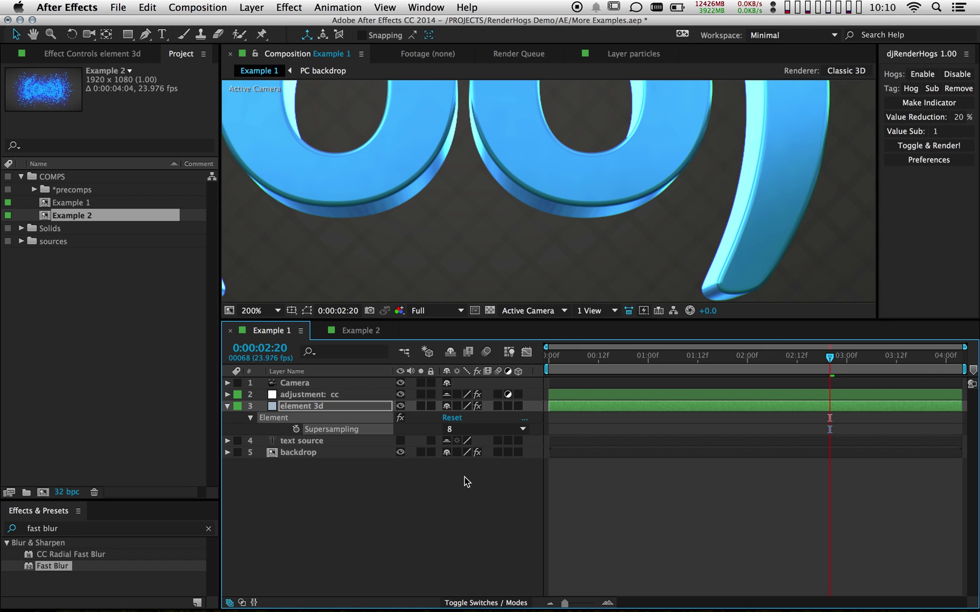
pyautogui.click(485, 432)
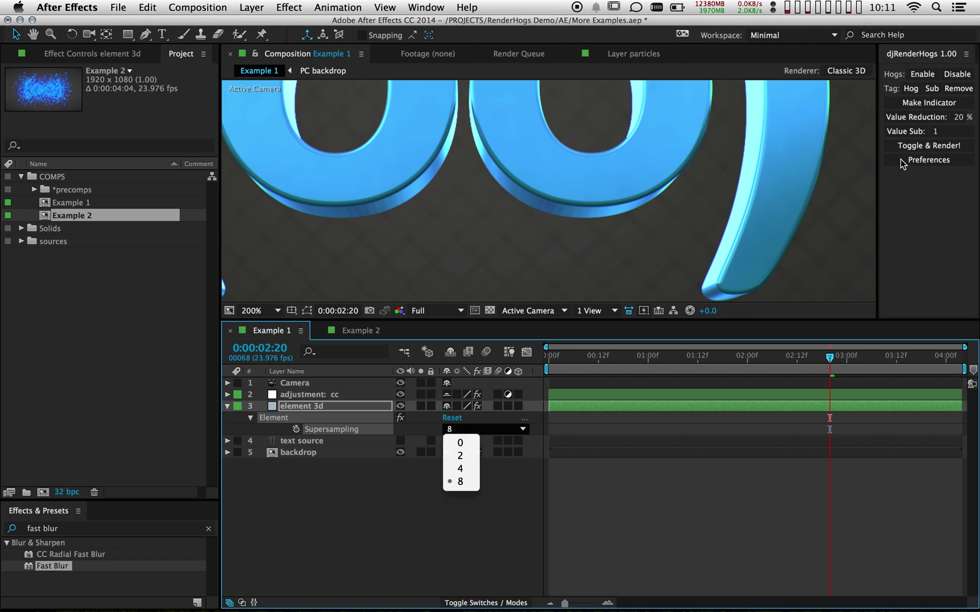
pyautogui.click(902, 134)
# Tag Supersampling for value substitution, re-enable hogs, and expand its new expression
pyautogui.click(901, 134)
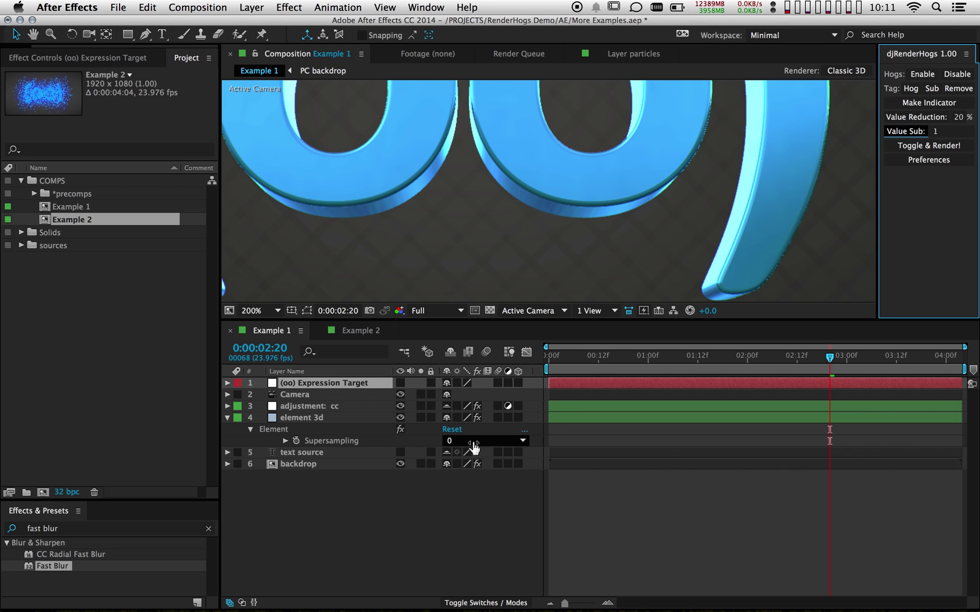
pyautogui.click(917, 81)
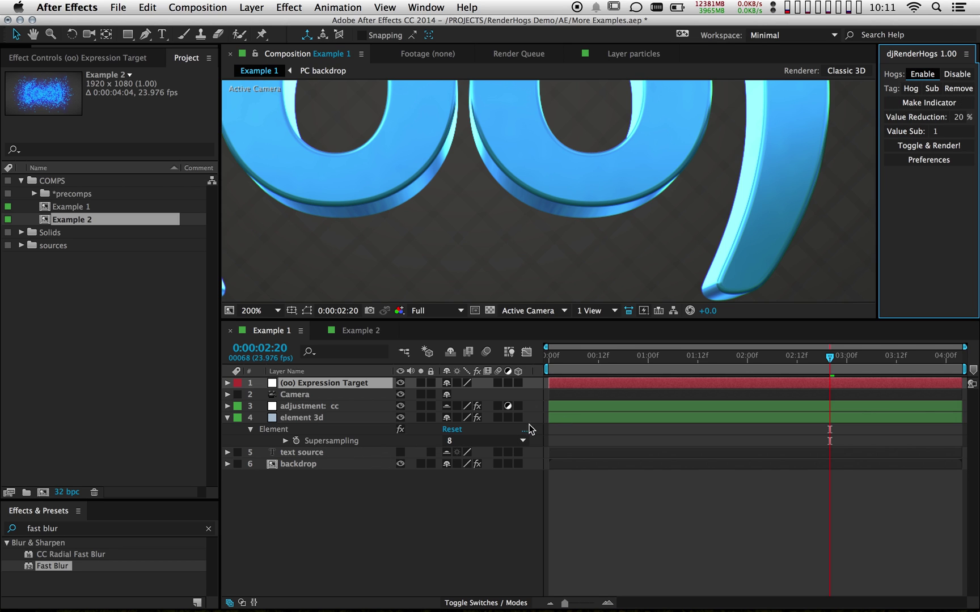
pyautogui.click(286, 441)
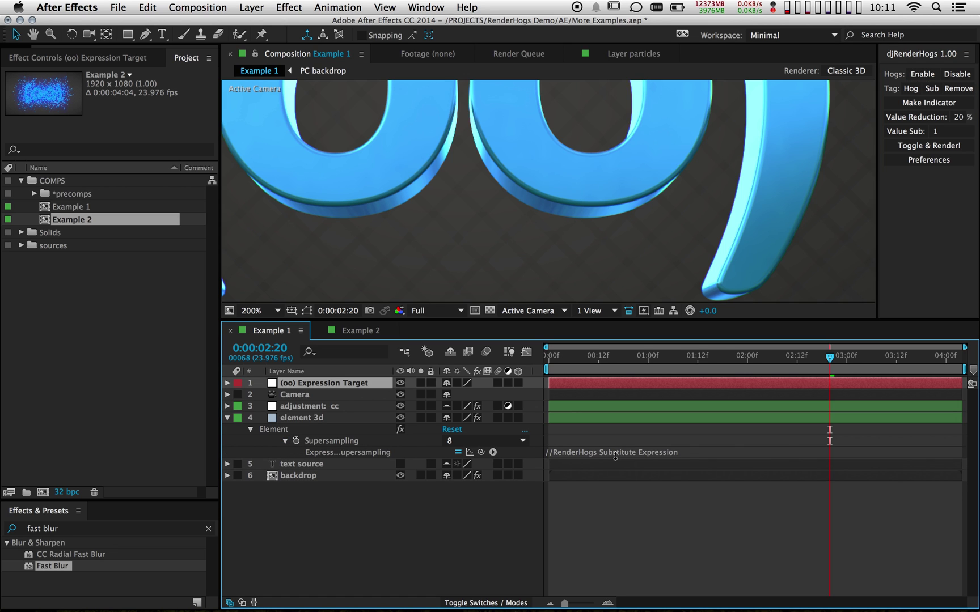
pyautogui.click(615, 453)
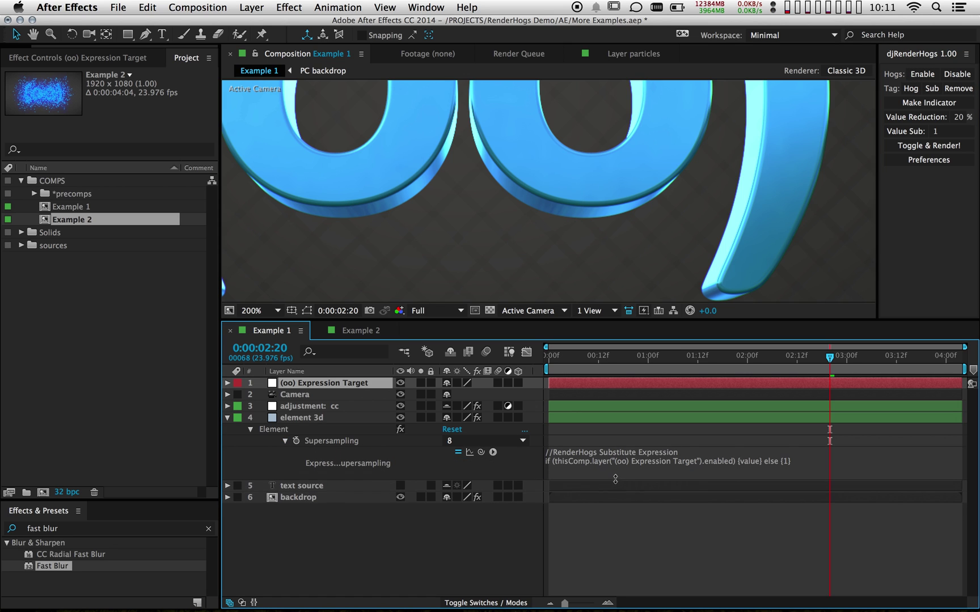
pyautogui.click(522, 441)
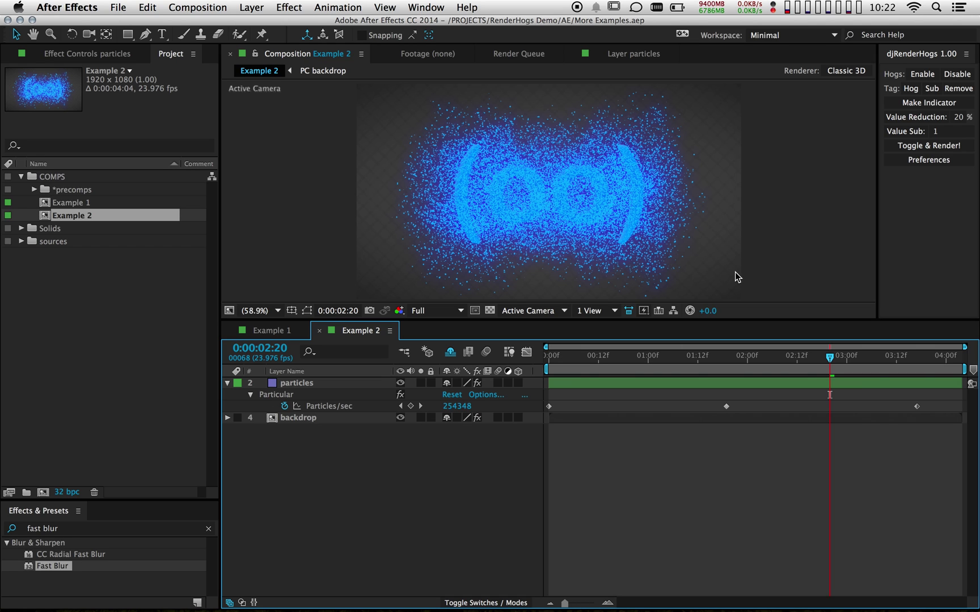
# Apply a 20% Value Reduction to the particles layer's Particles/sec and enlarge its expression field
pyautogui.click(334, 406)
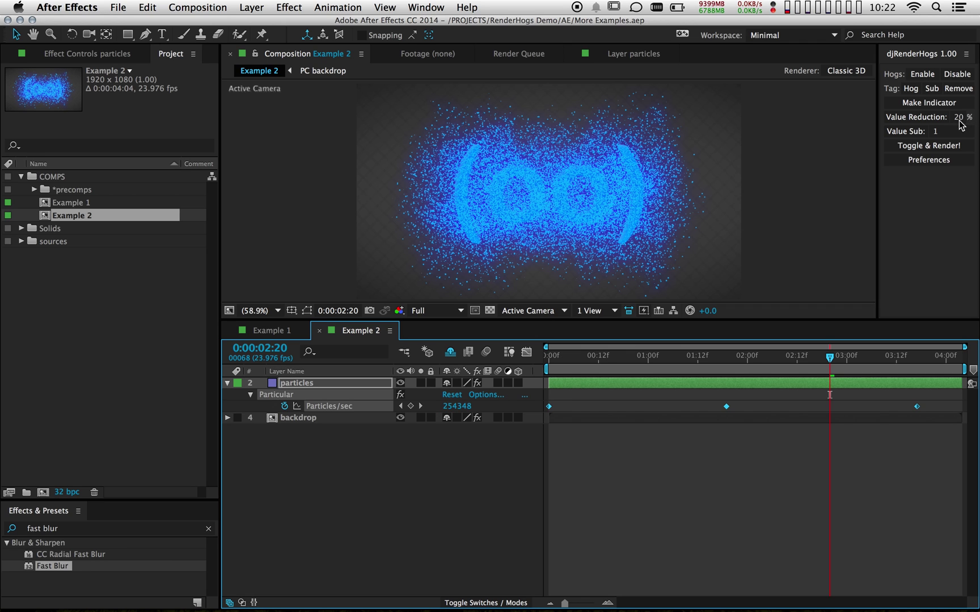
pyautogui.click(901, 120)
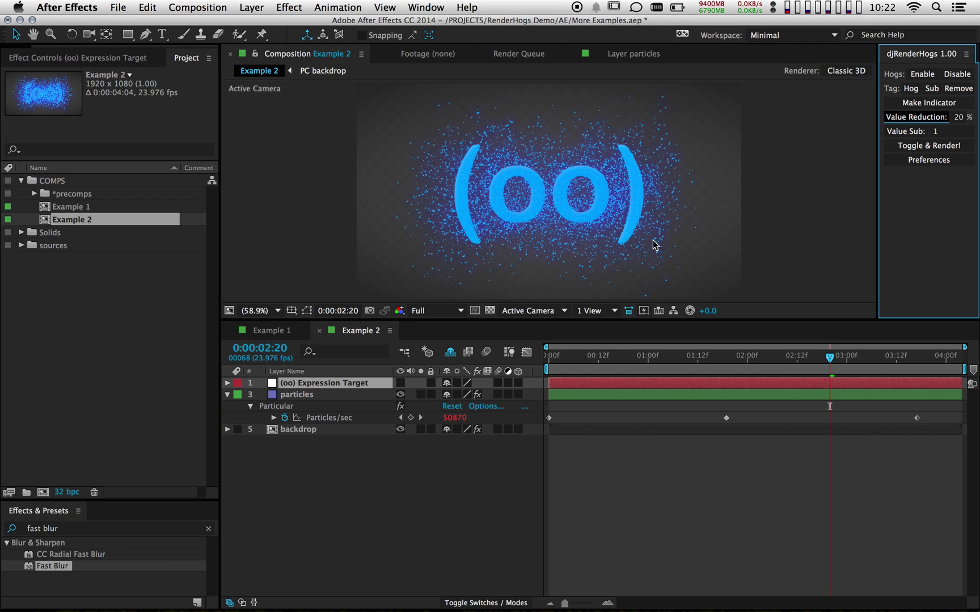
pyautogui.click(275, 418)
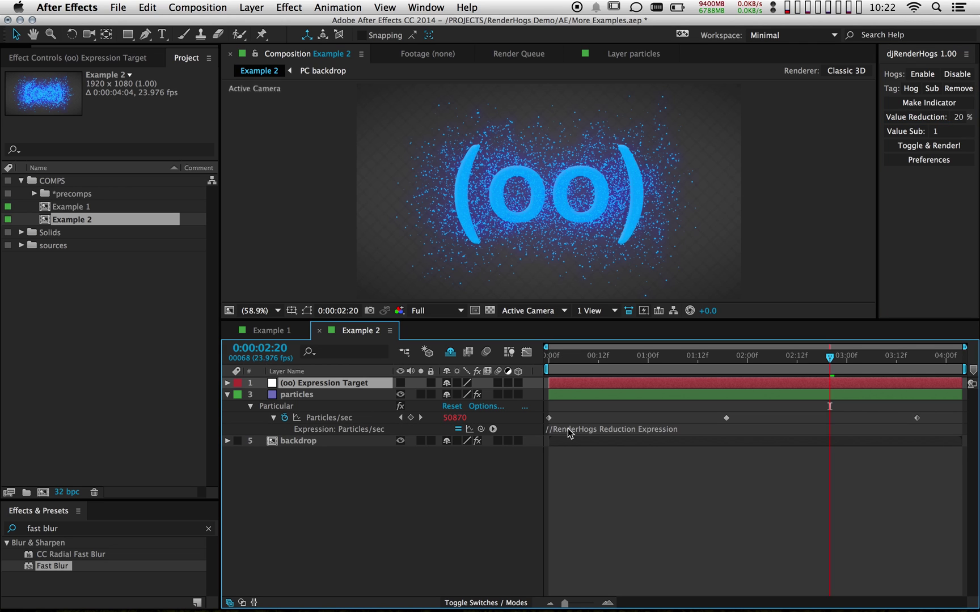
pyautogui.moveTo(569, 436); pyautogui.dragTo(578, 463)
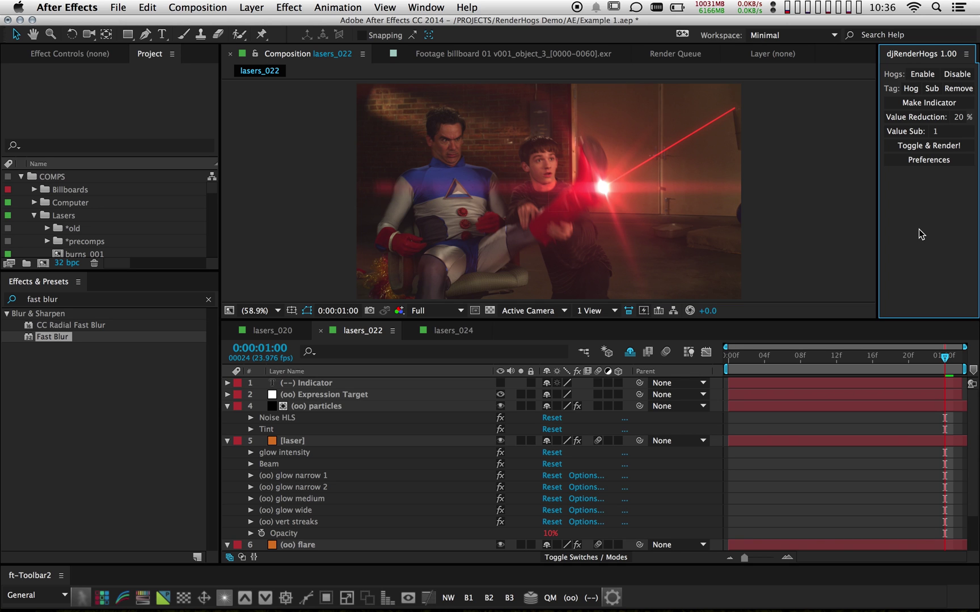
# View the djRenderHogs command scripts in Finder, then return to After Effects and close the panel
pyautogui.press('super+Tab')
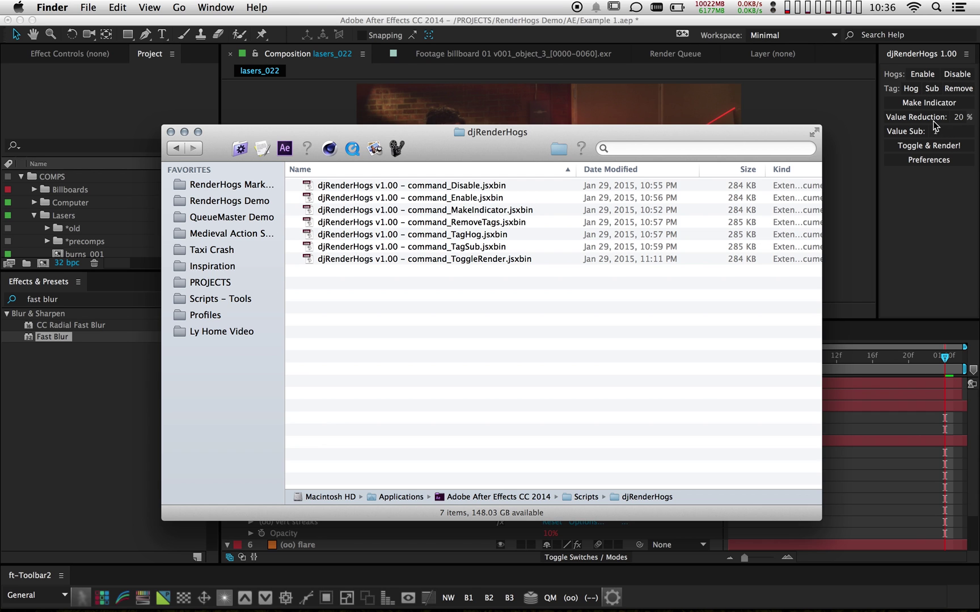
pyautogui.click(919, 221)
pyautogui.press('super+w')
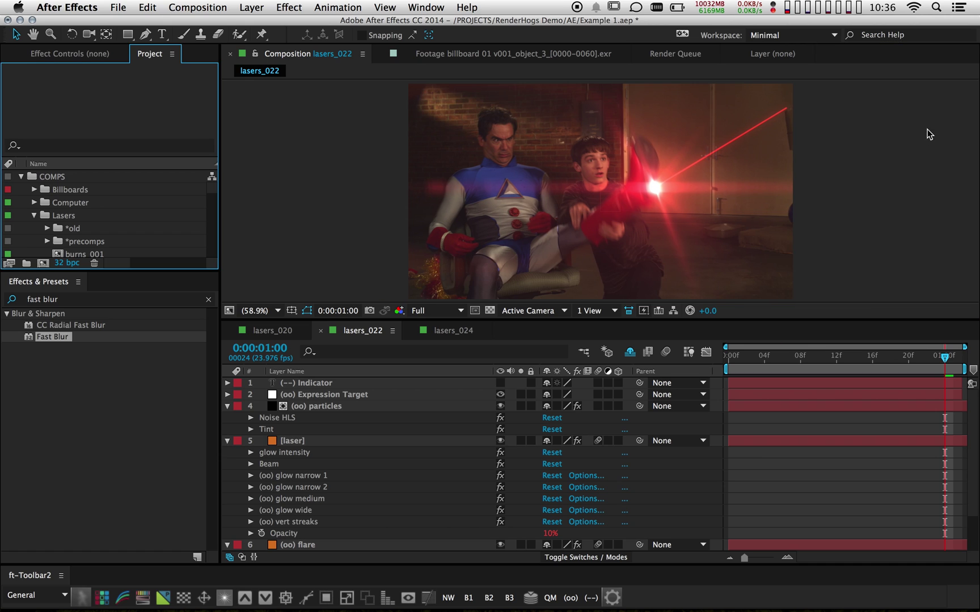
# Switch lasers_022's hogs off with the ft-Toolbar2 (--) button and back on with (oo)
pyautogui.click(590, 602)
pyautogui.click(571, 600)
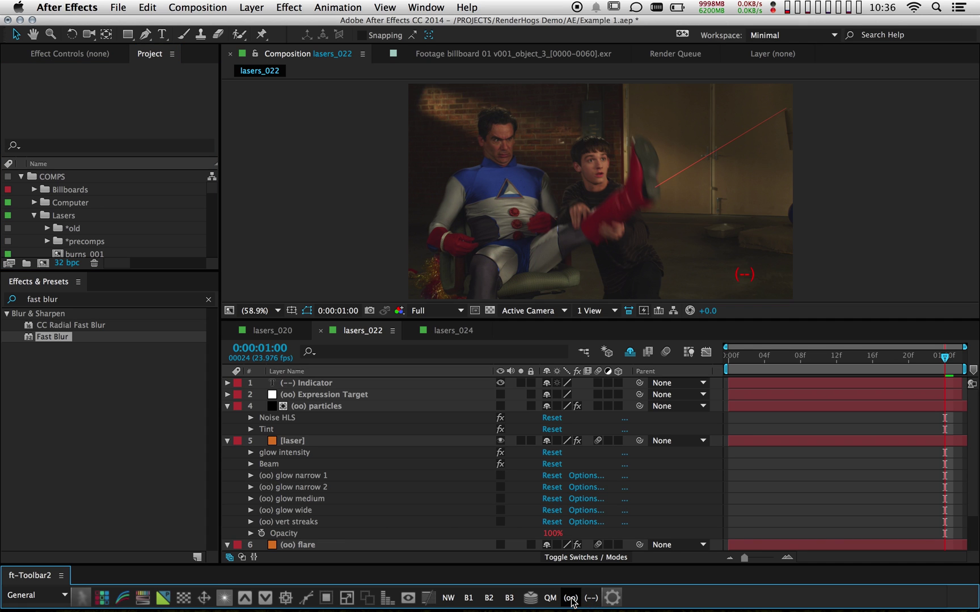